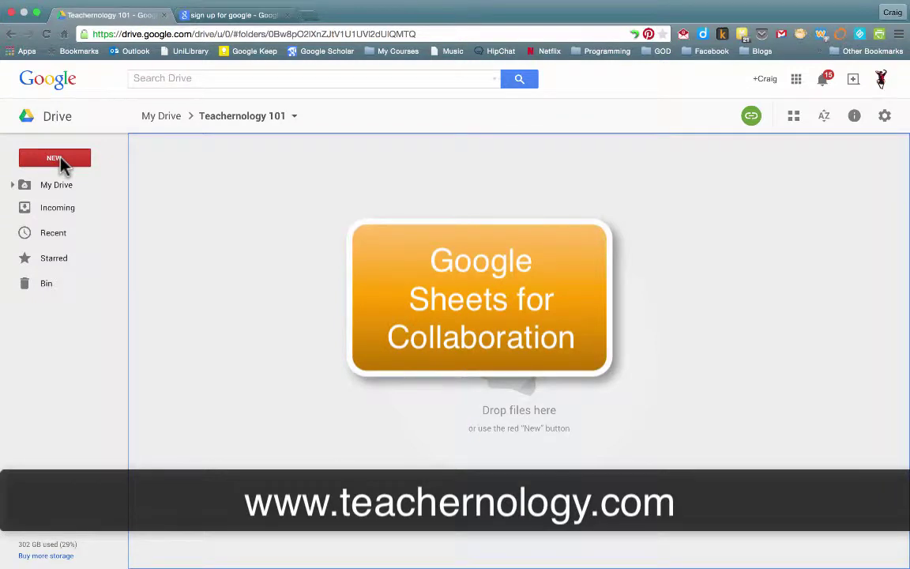
# Create a new Google Sheets spreadsheet in the shared Teachernology 101 folder, accepting the folder's sharing permissions.
pyautogui.click(61, 160)
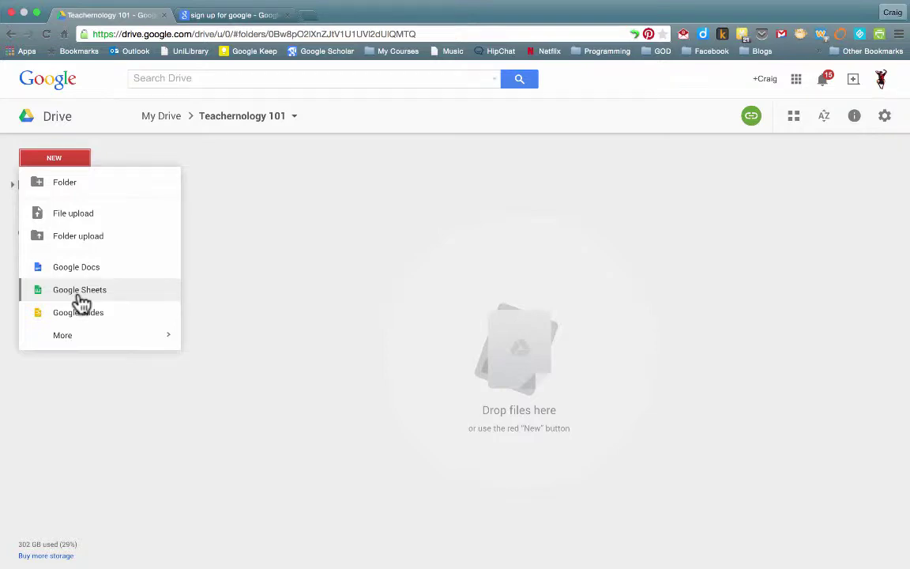
pyautogui.click(80, 290)
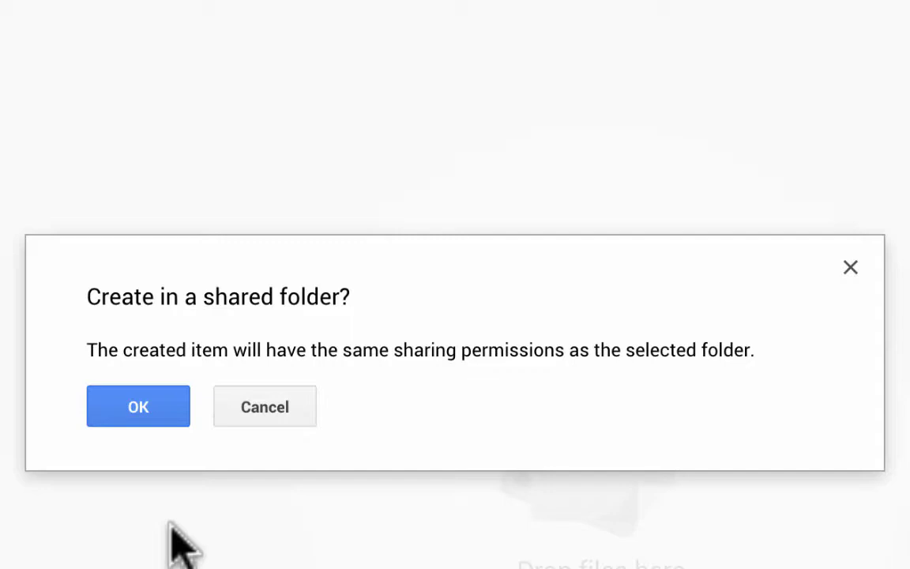
pyautogui.click(150, 409)
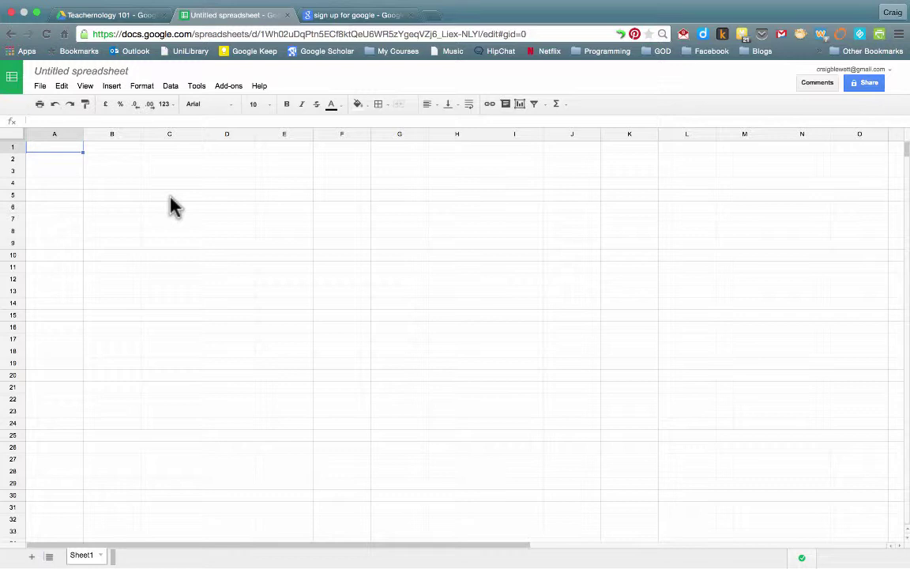
pyautogui.press('Right')
pyautogui.press('Down')
pyautogui.press('Left')
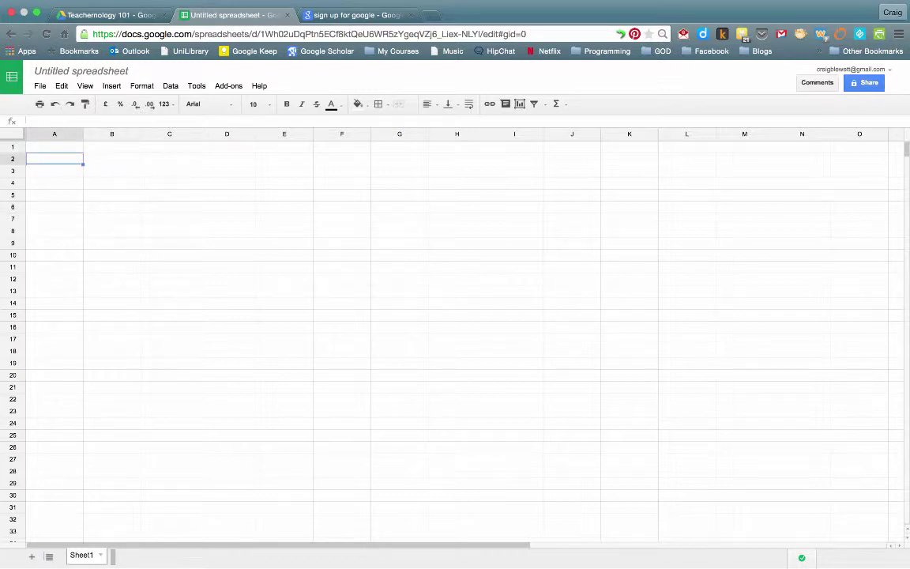
pyautogui.press('Up')
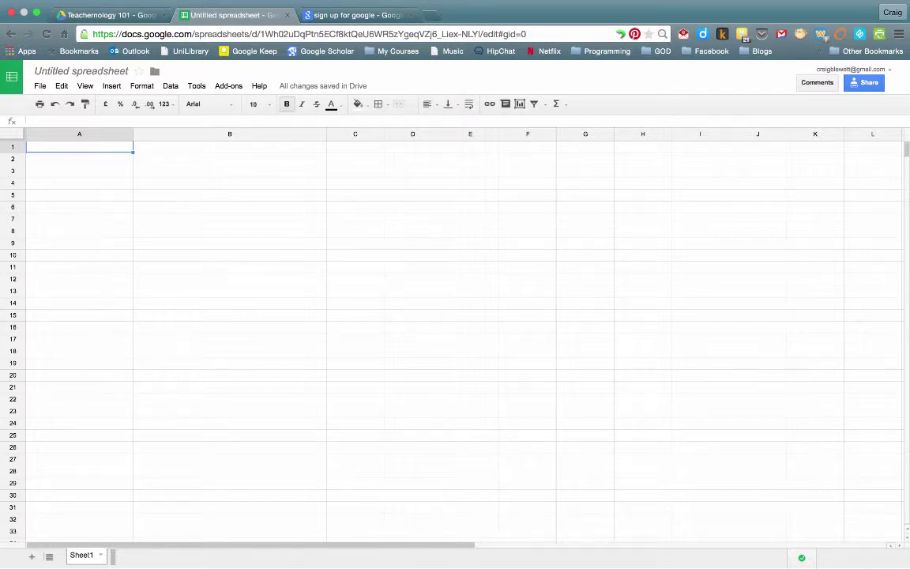
# Enter the column headings "Name" in A1 and "Time" in B1.
pyautogui.write('Name')
pyautogui.press('Tab')
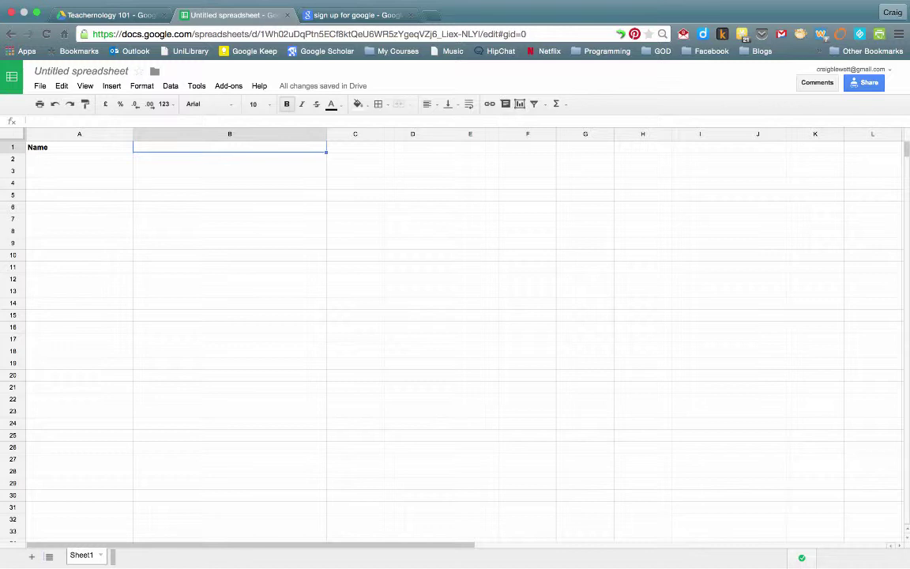
pyautogui.write('Time')
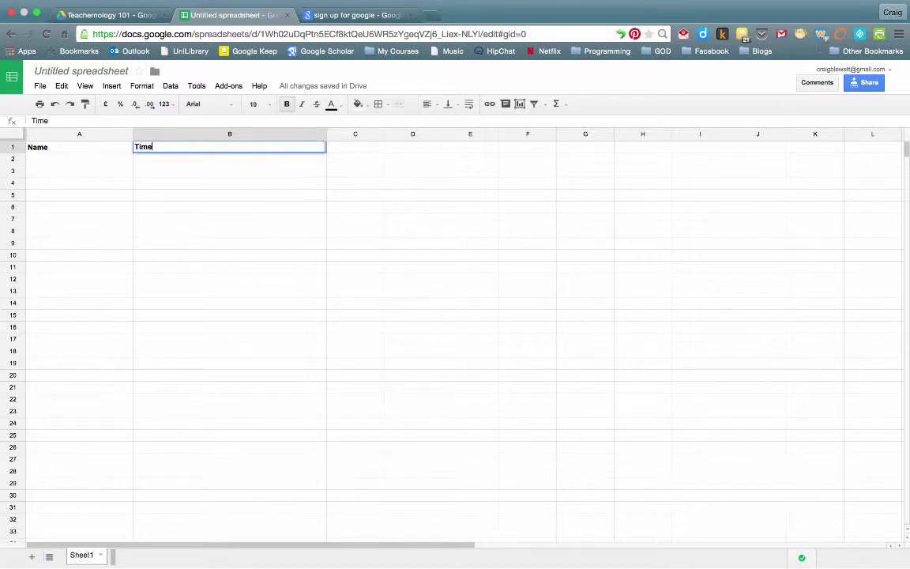
pyautogui.press('Return')
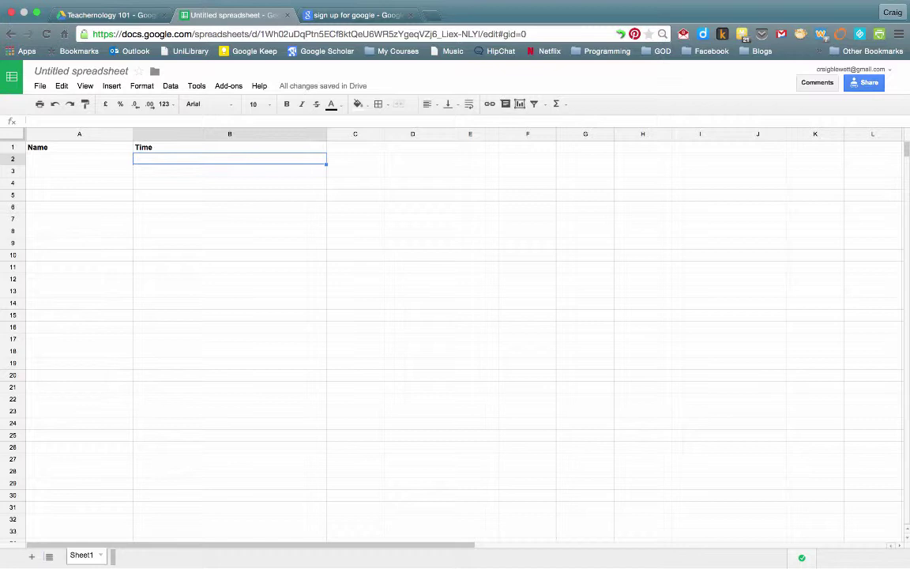
# Enter half-hour slots in B2:B7: 10:00 - 10:30, 10:30-11:00, 11:00-11:30, 11:30-12:00, 12:00-12:30 and 12:30-1:00.
pyautogui.click(79, 159)
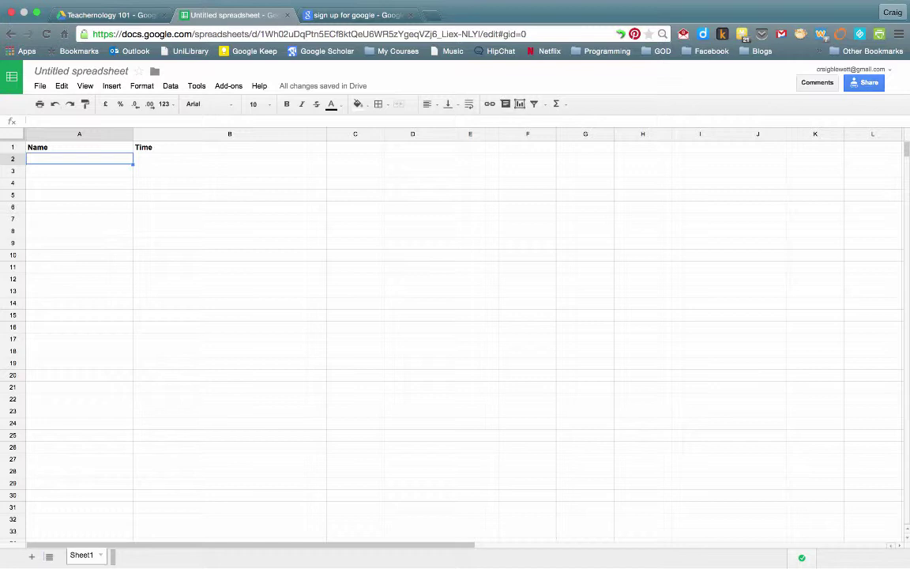
pyautogui.click(229, 159)
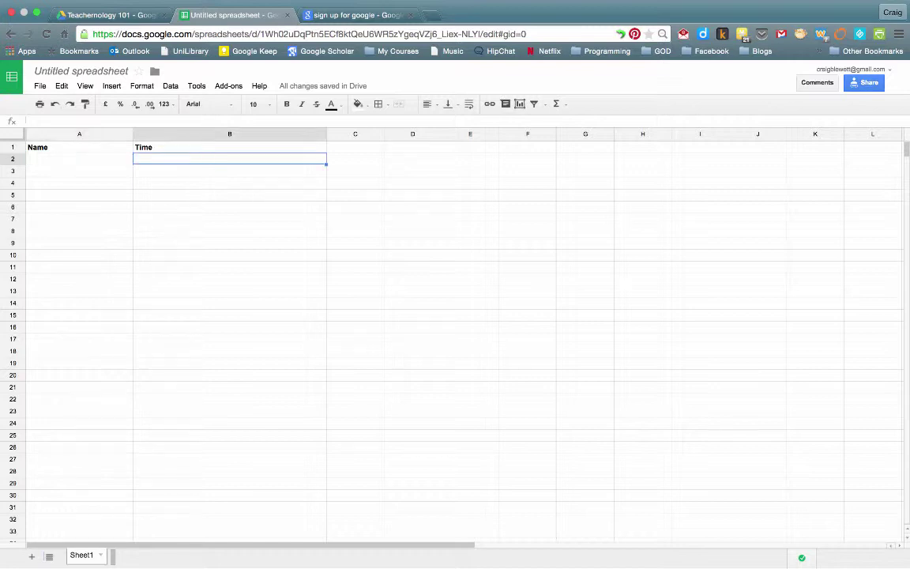
pyautogui.write('10:00 - 10:30')
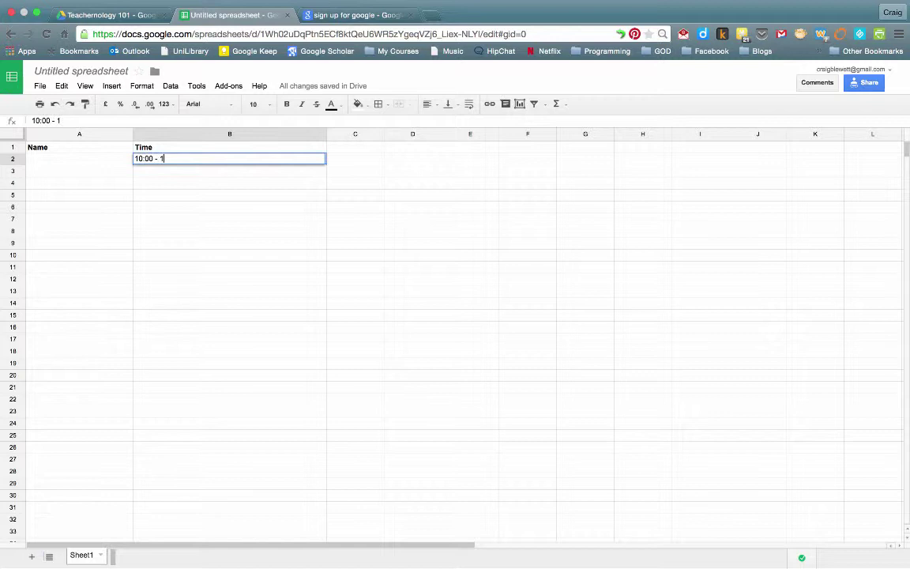
pyautogui.press('Return')
pyautogui.write('10:30-11:00')
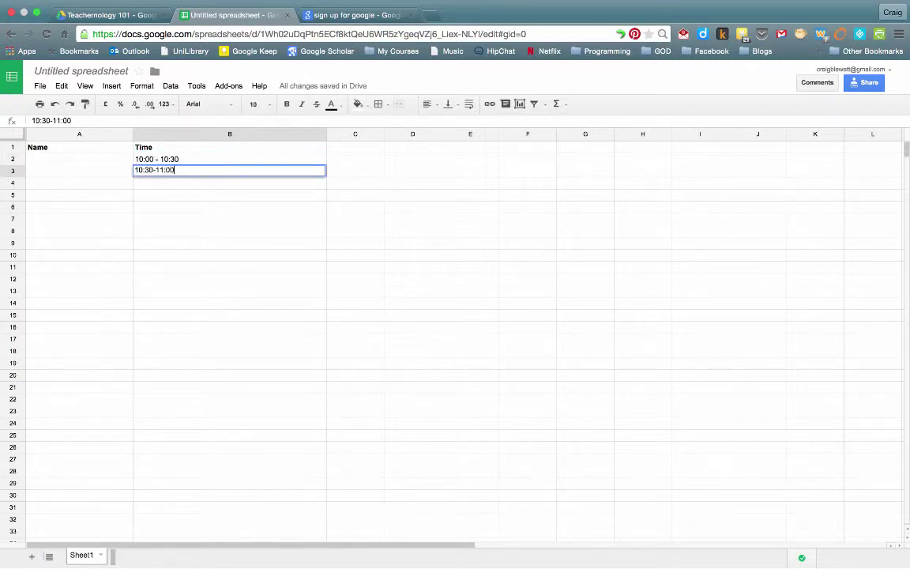
pyautogui.press('Return')
pyautogui.write('11:00-11:30')
pyautogui.press('Return')
pyautogui.write('11:30-12:00')
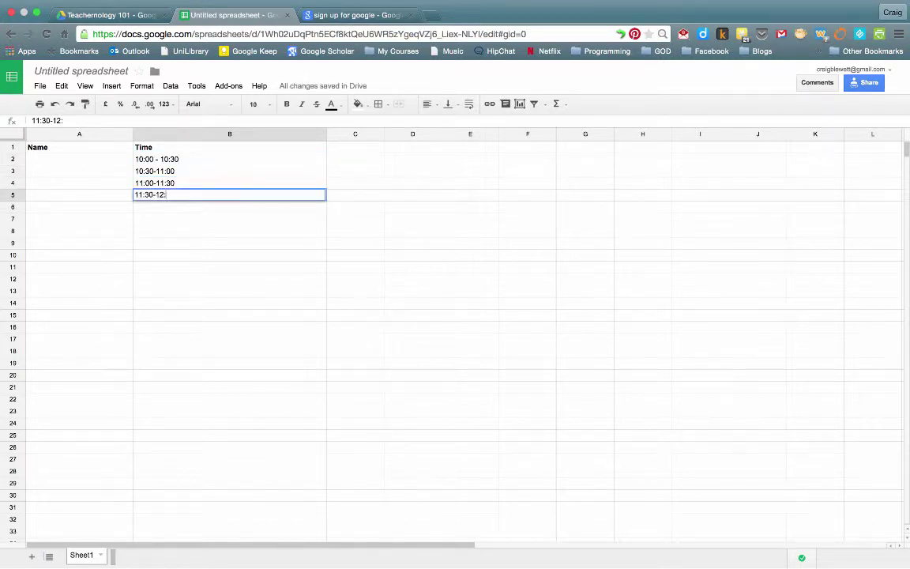
pyautogui.press('Return')
pyautogui.write('12:00-12:30')
pyautogui.press('Return')
pyautogui.write('12:30-1:00')
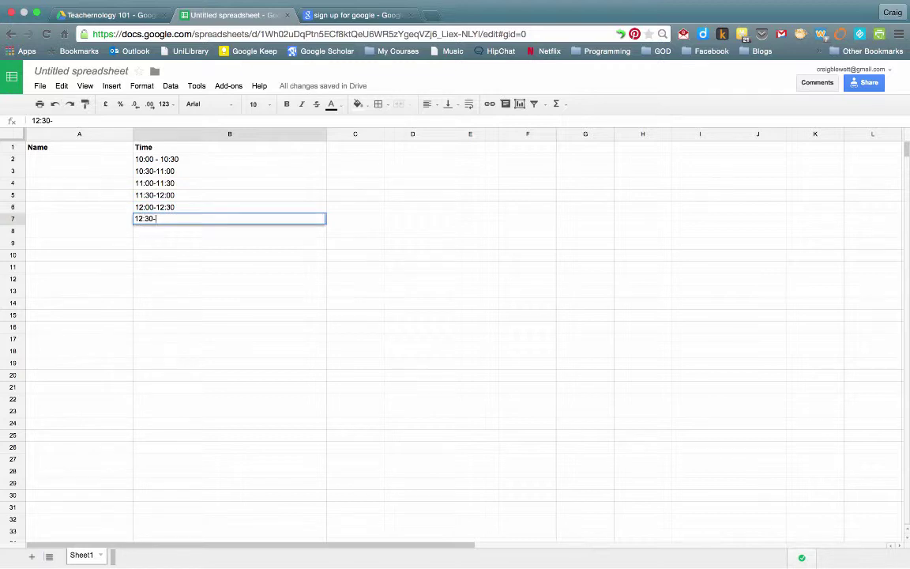
pyautogui.press('Return')
# Book the 11:00-11:30 slot by entering a family's surname followed by "Parents" in cell A4.
pyautogui.click(78, 243)
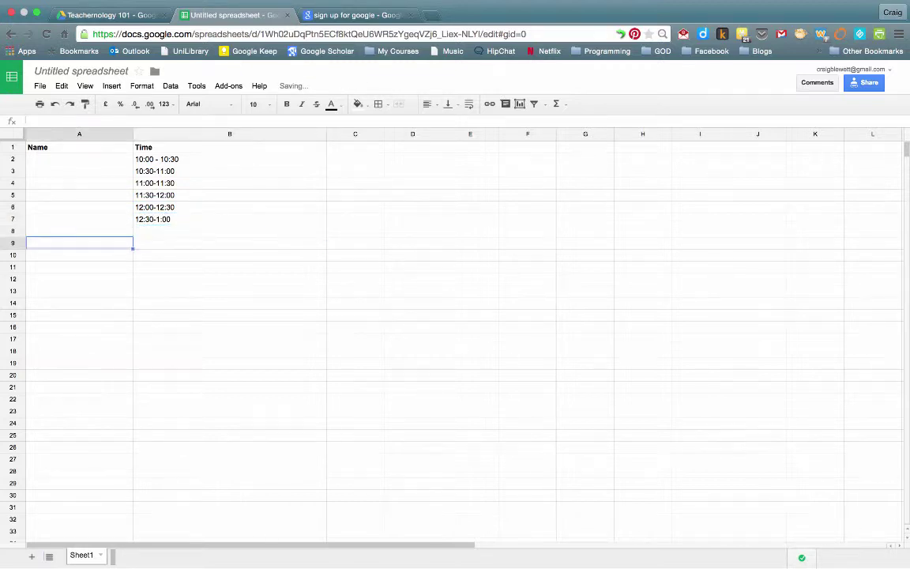
pyautogui.press('Up')
pyautogui.press('Up')
pyautogui.press('Up')
pyautogui.press('Up')
pyautogui.press('Up')
pyautogui.press('Up')
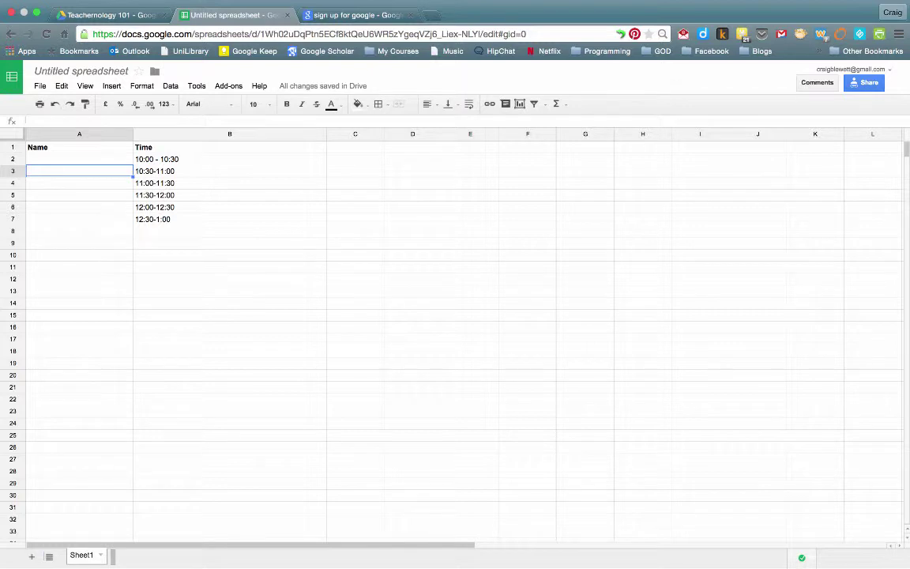
pyautogui.press('Down')
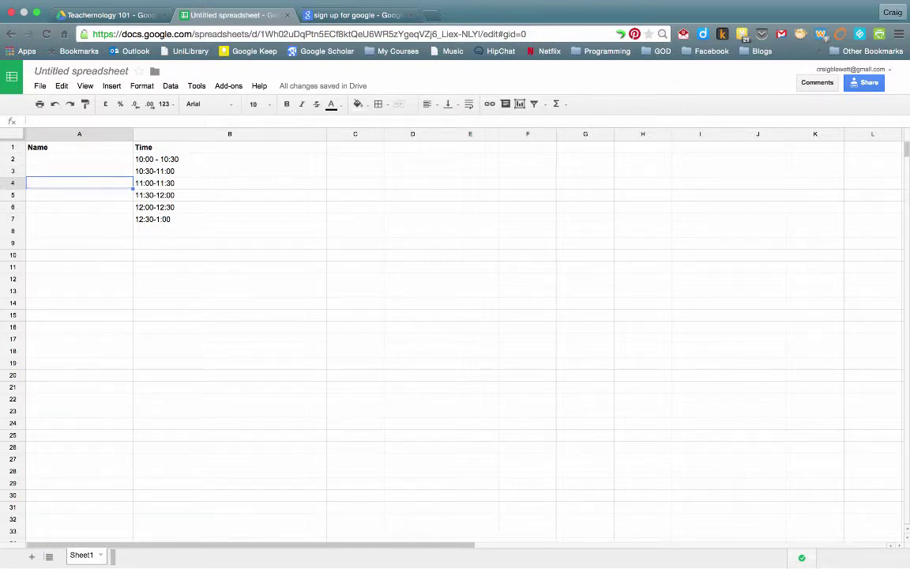
pyautogui.write('Jones Parents')
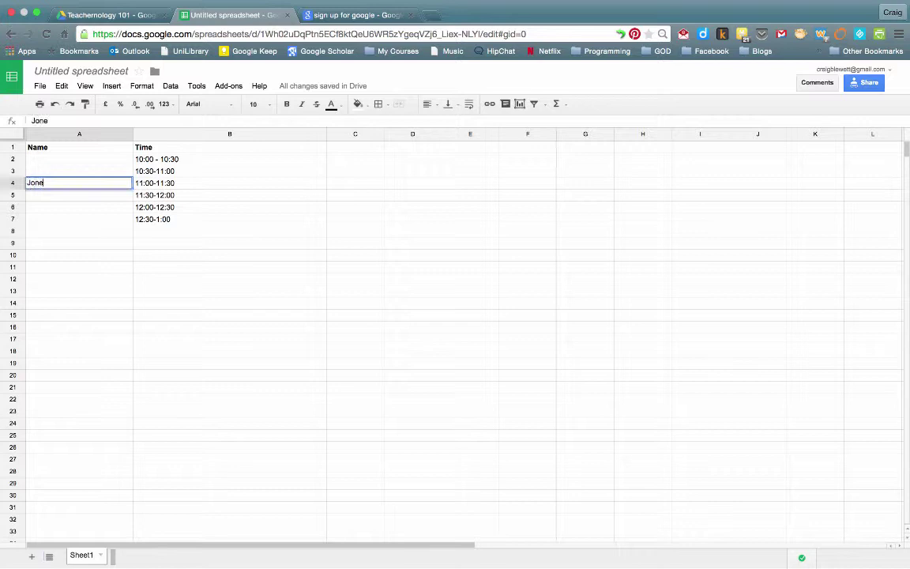
pyautogui.press('Return')
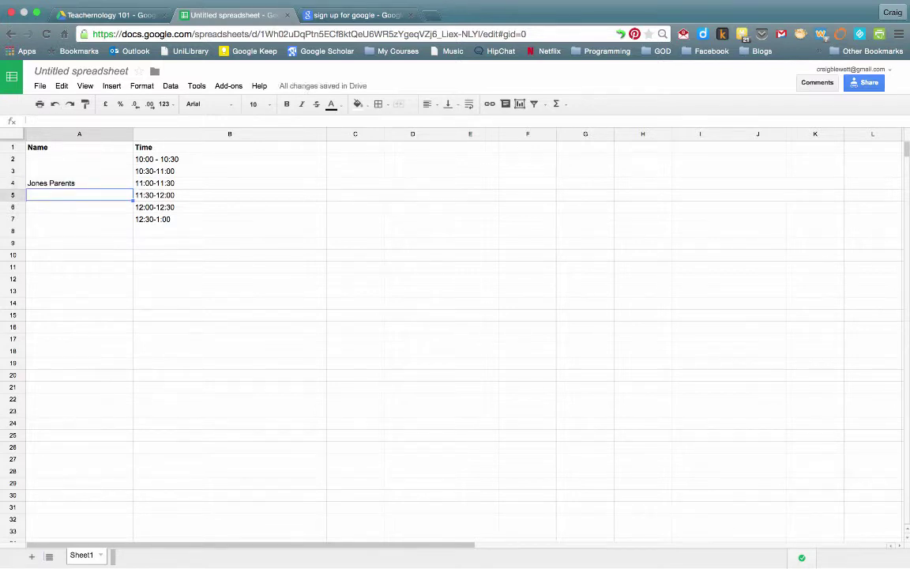
# Book the 12:30-1:00 slot by entering another family's surname in cell A7.
pyautogui.click(79, 183)
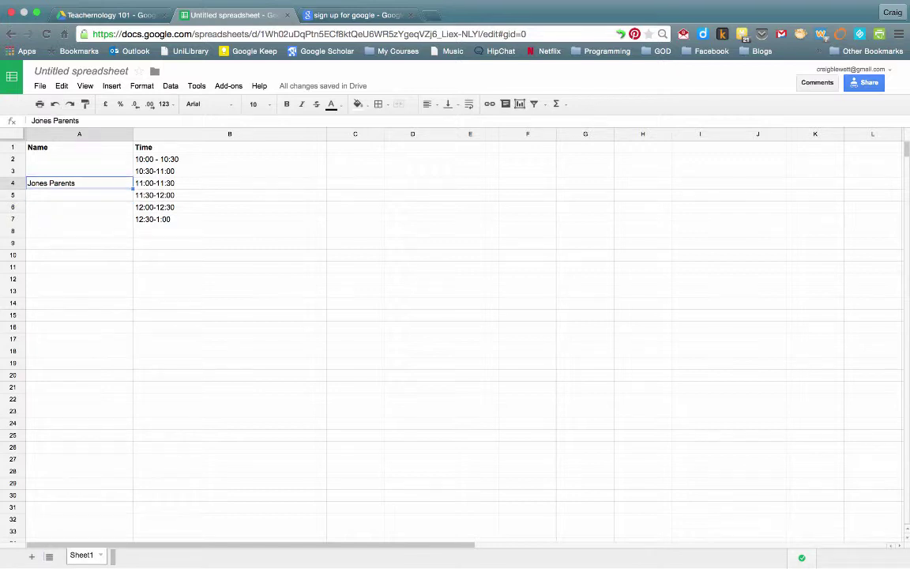
pyautogui.press('Down')
pyautogui.press('Down')
pyautogui.press('Down')
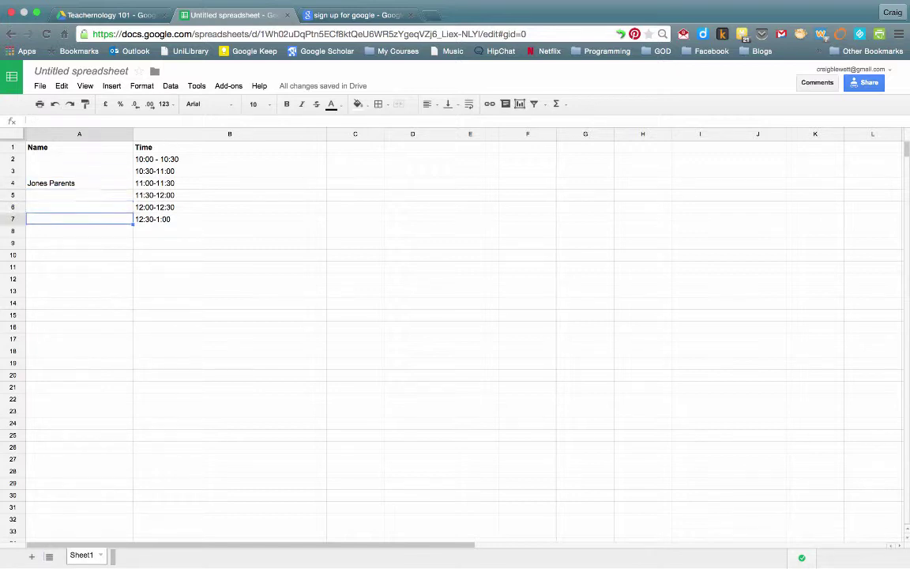
pyautogui.write('B')
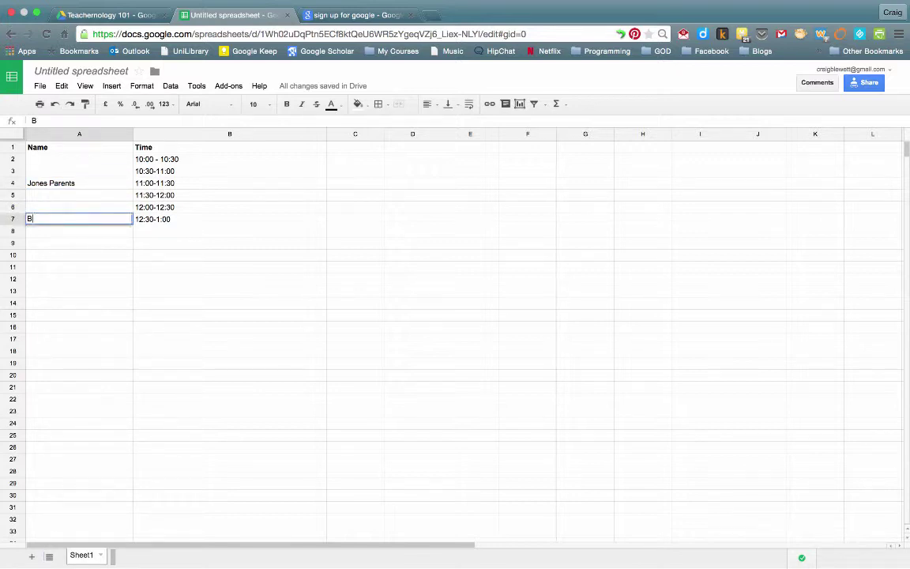
pyautogui.write('rowns')
pyautogui.press('Return')
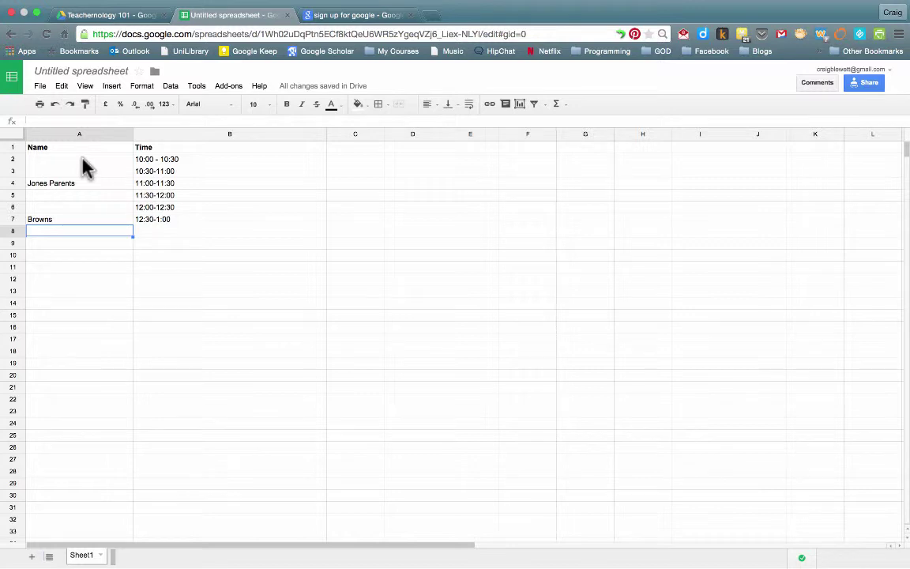
# Rename the spreadsheet as "Booking Form".
pyautogui.click(85, 73)
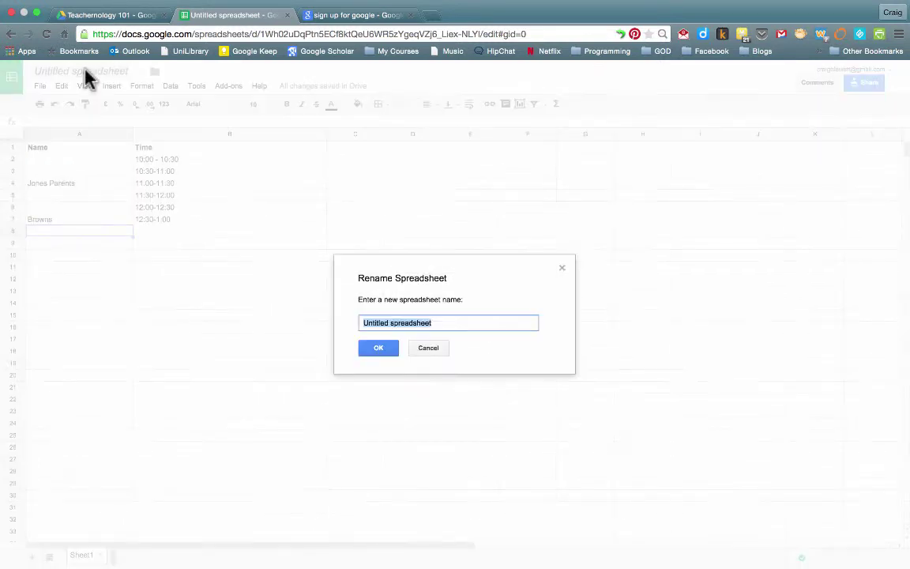
pyautogui.write('Book')
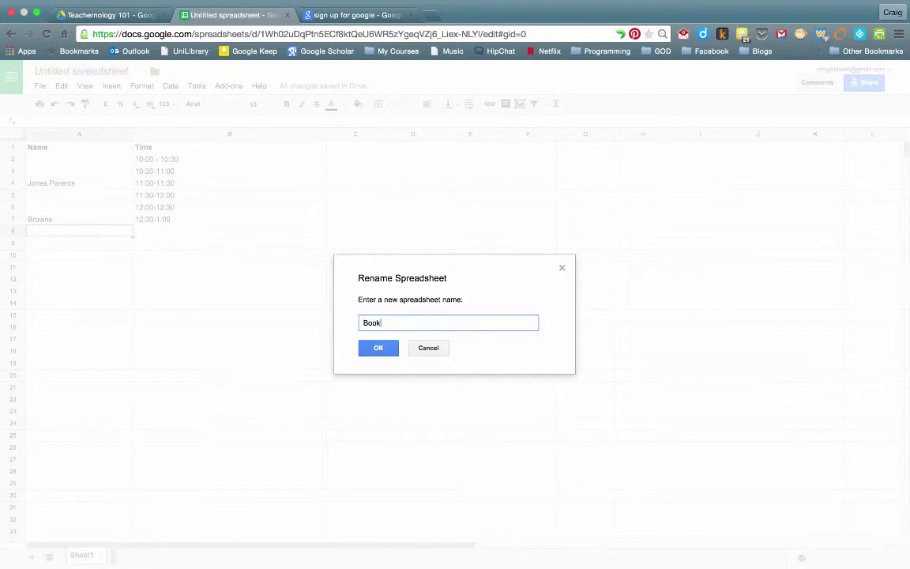
pyautogui.write('ing Forms')
pyautogui.press('BackSpace')
pyautogui.click(379, 348)
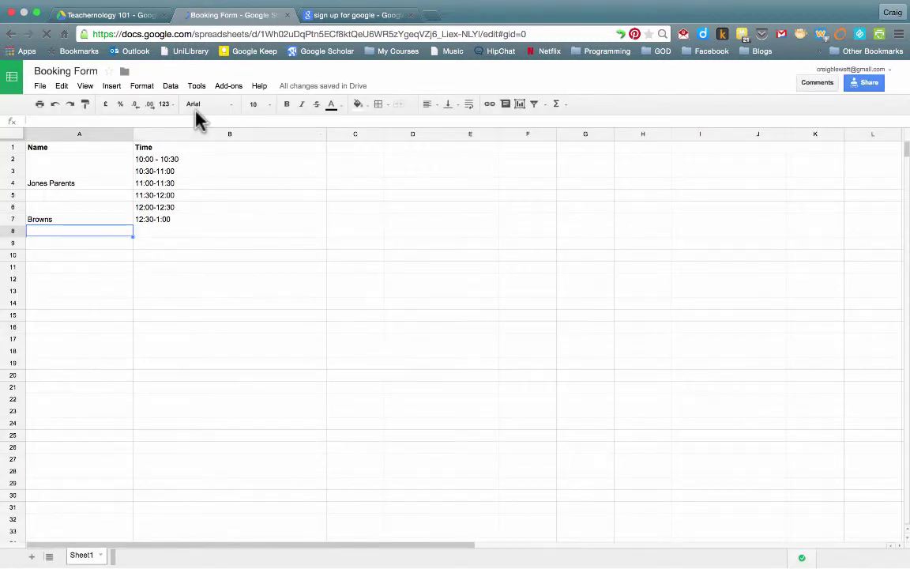
# Switch to the Teachernology 101 folder in Google Drive, copy the sharing link of the Booking Form file, and reload the folder page.
pyautogui.click(117, 19)
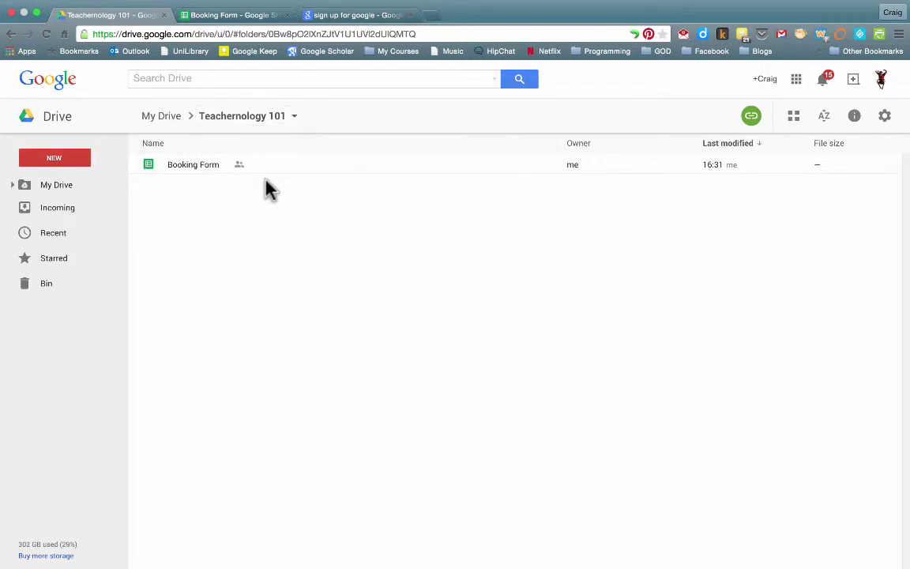
pyautogui.rightClick(203, 165)
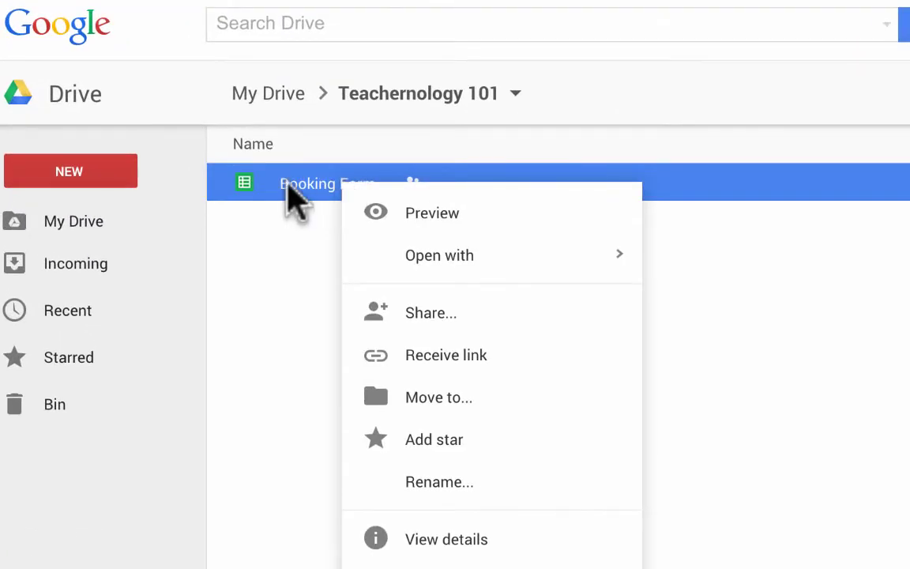
pyautogui.click(431, 322)
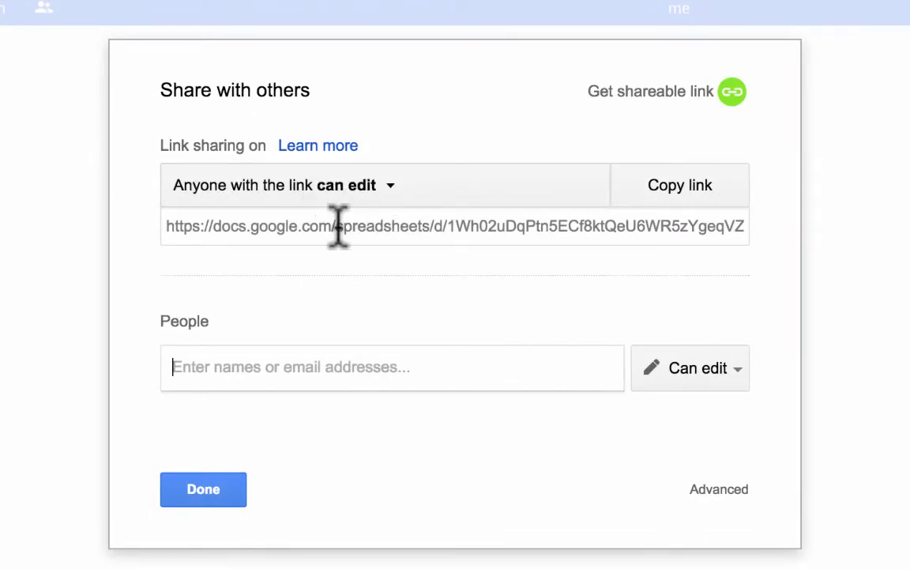
pyautogui.click(679, 187)
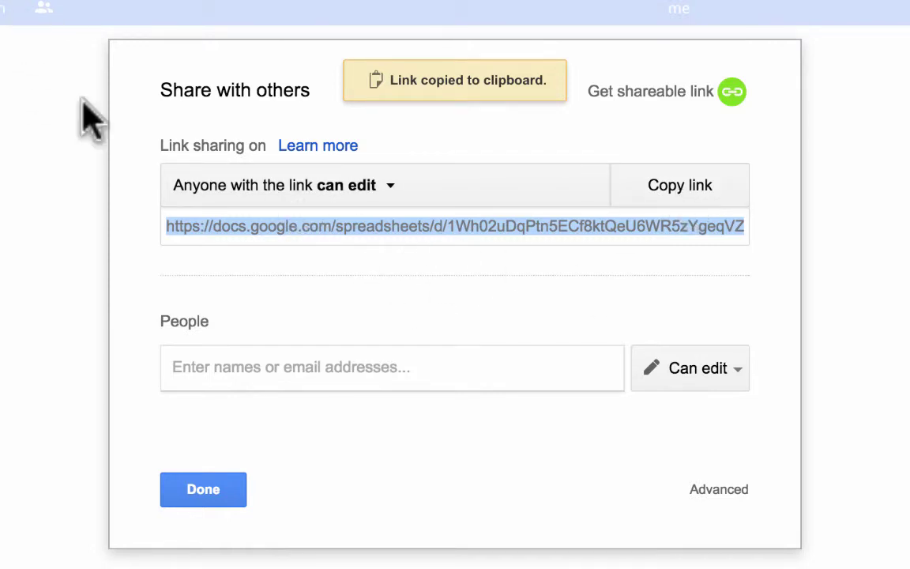
pyautogui.click(202, 496)
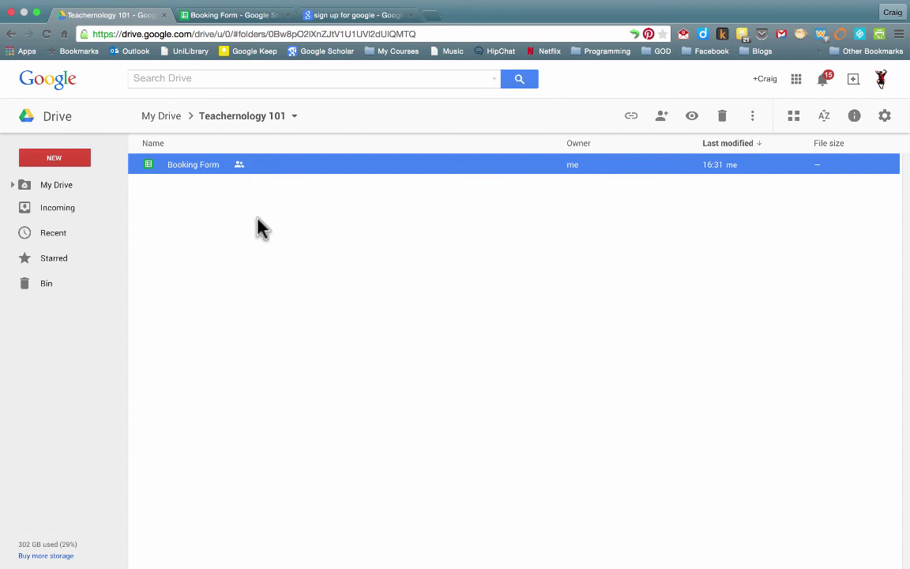
pyautogui.press('super+r')
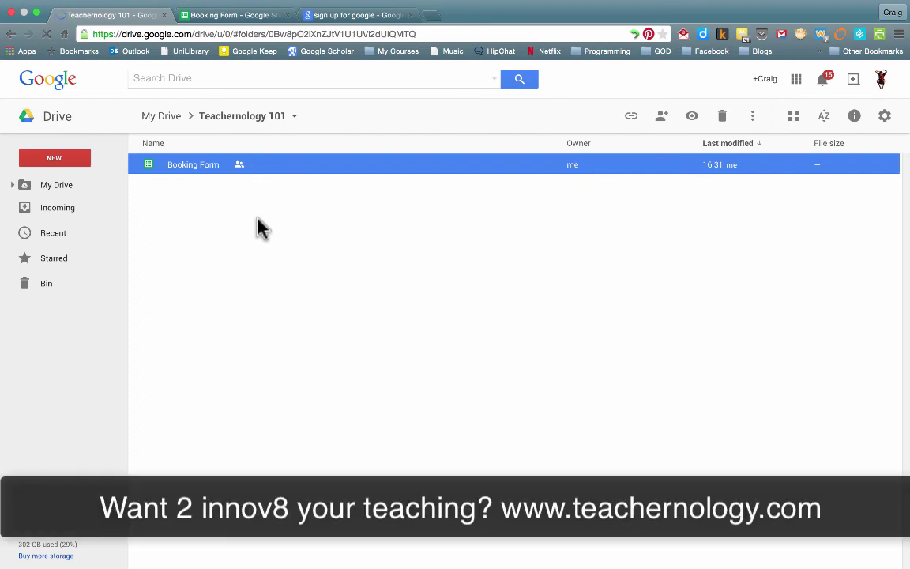